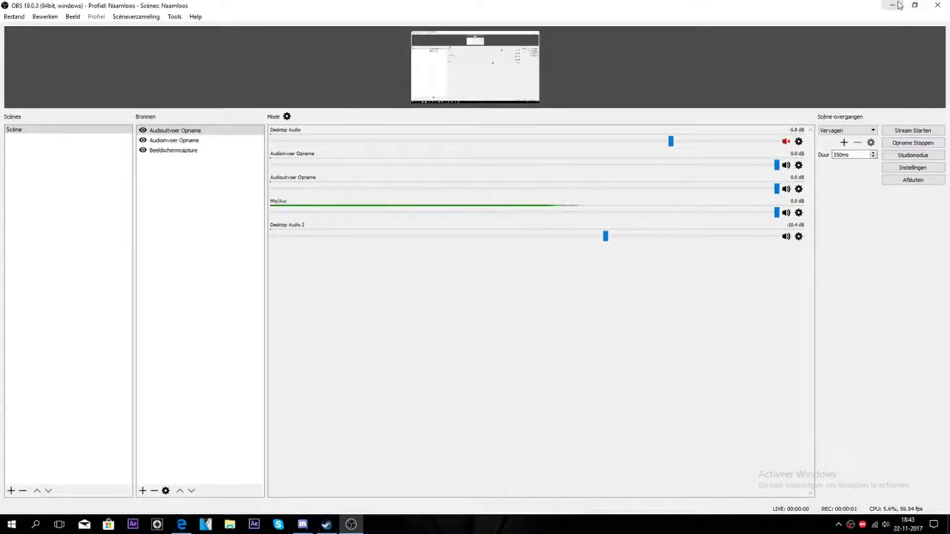
- Minimise OBS Studio while it keeps recording, then bring the Edge browser back up
left_click(892, 5)
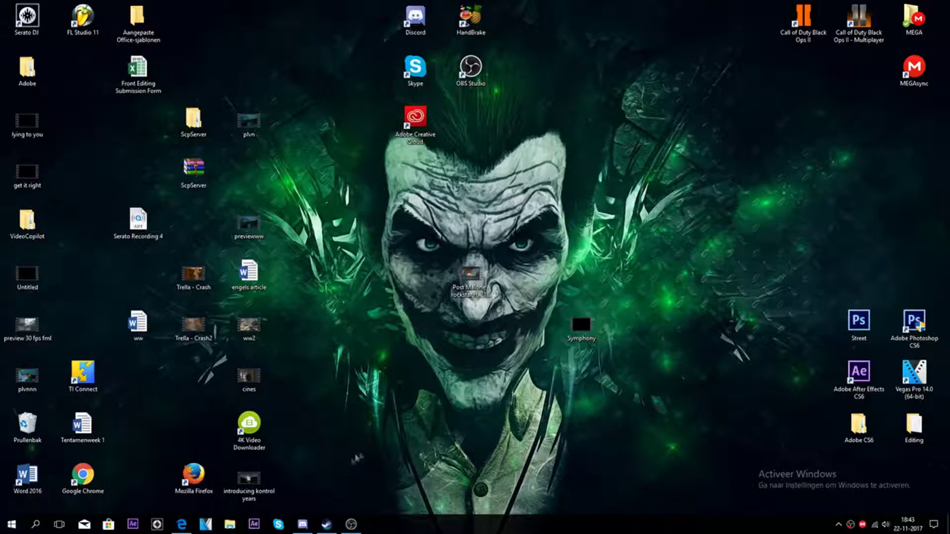
left_click(183, 525)
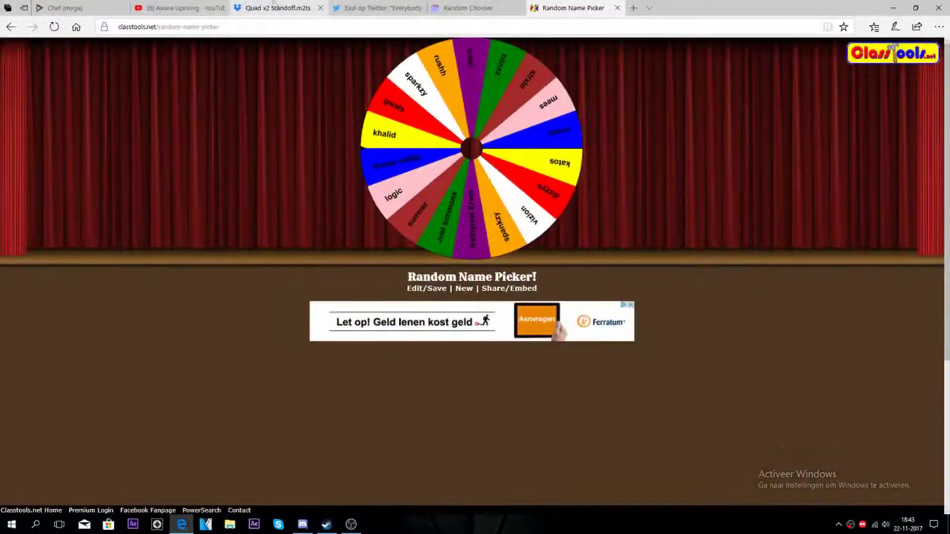
left_click(371, 8)
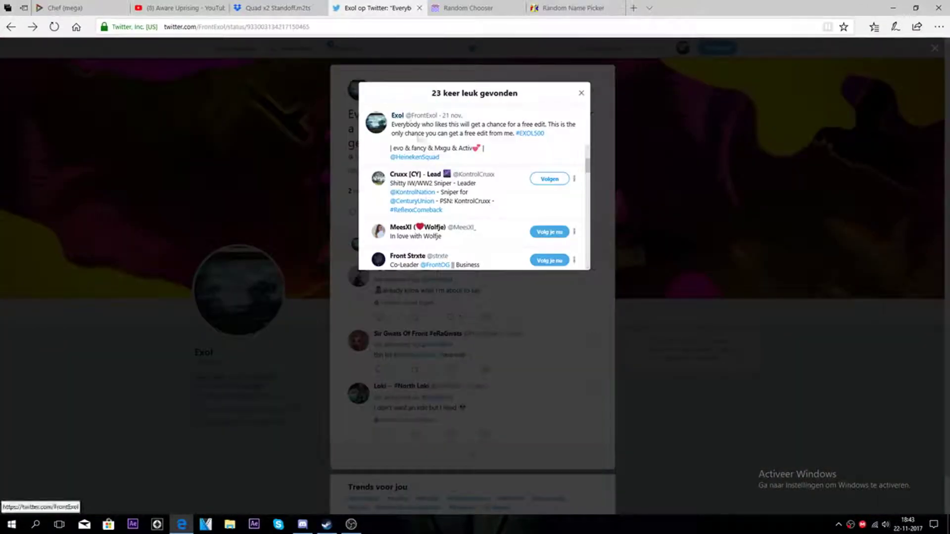
left_click(215, 197)
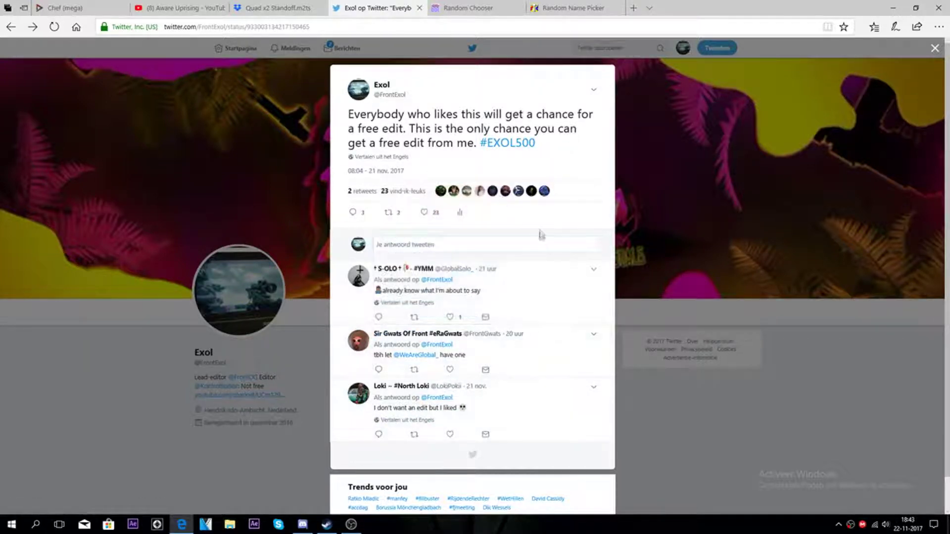
key("ctrl+Tab")
key("ctrl+Tab")
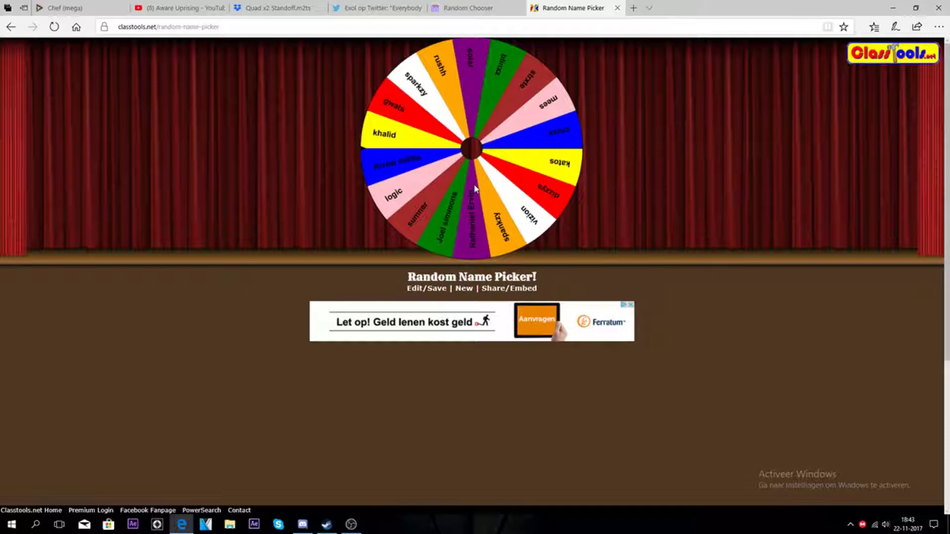
left_click(473, 190)
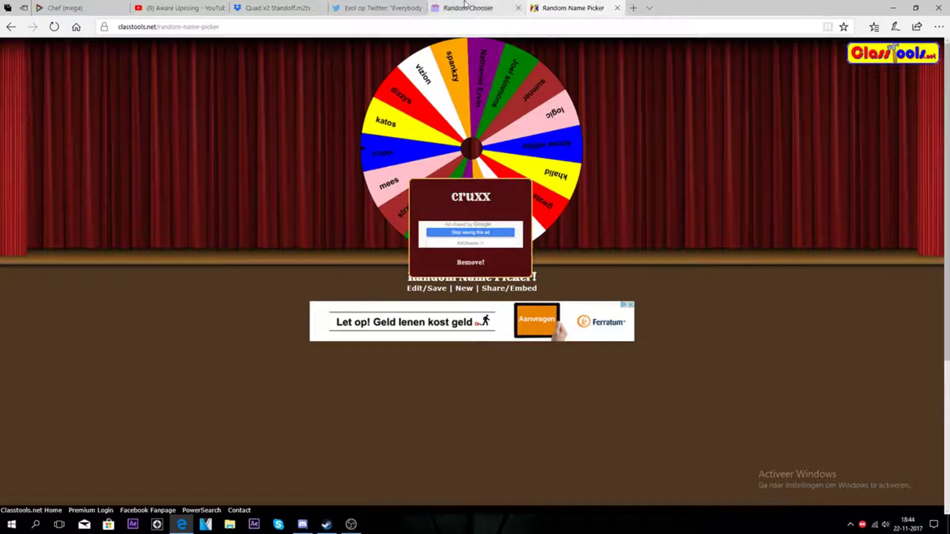
left_click(371, 7)
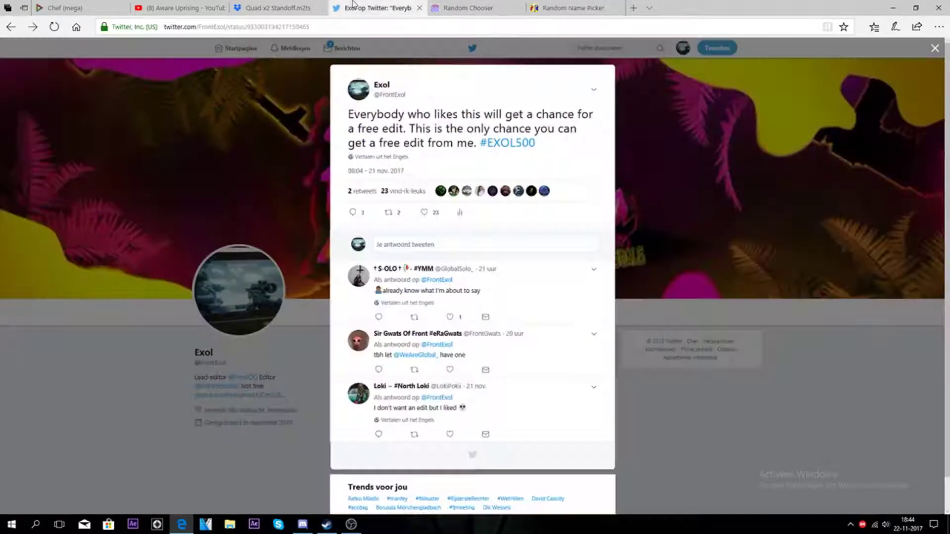
left_click(405, 191)
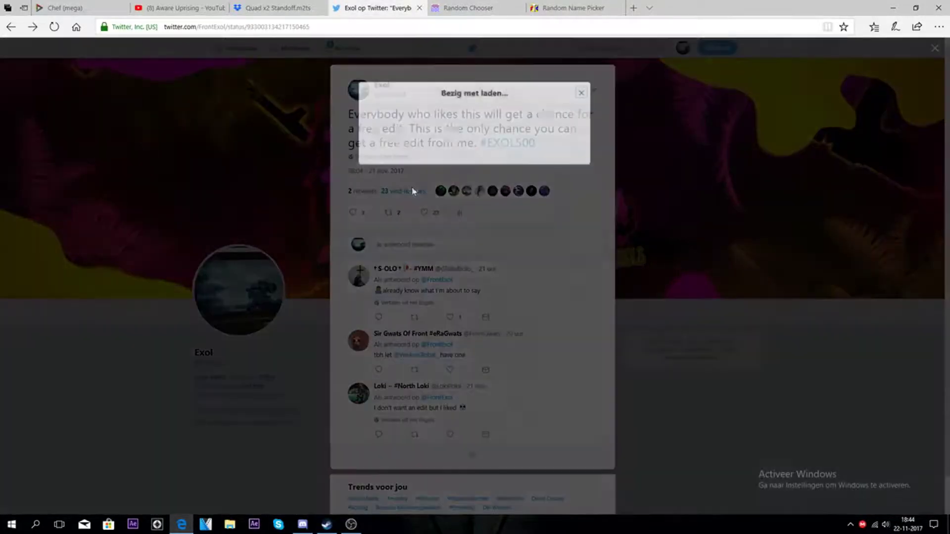
scroll(423, 223, "down", 1)
left_click(420, 217)
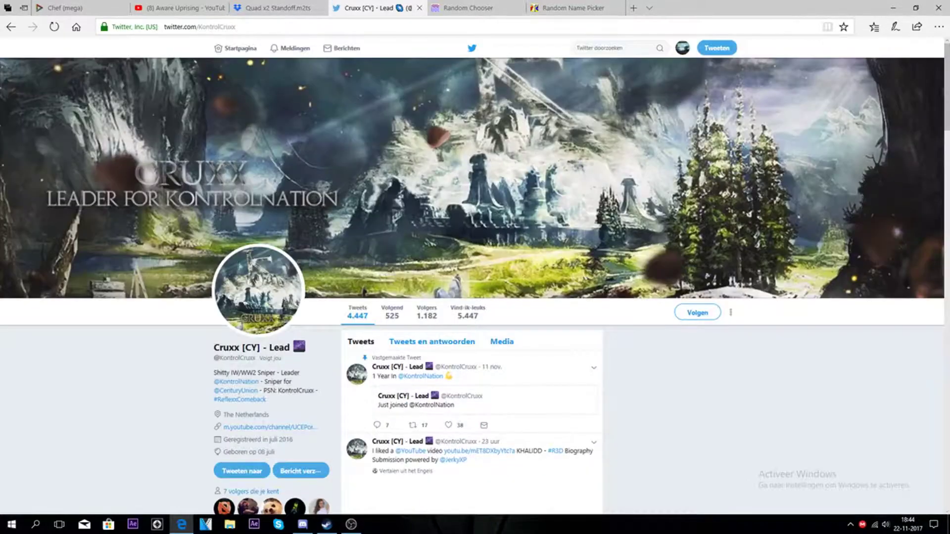
scroll(282, 340, "down", 2)
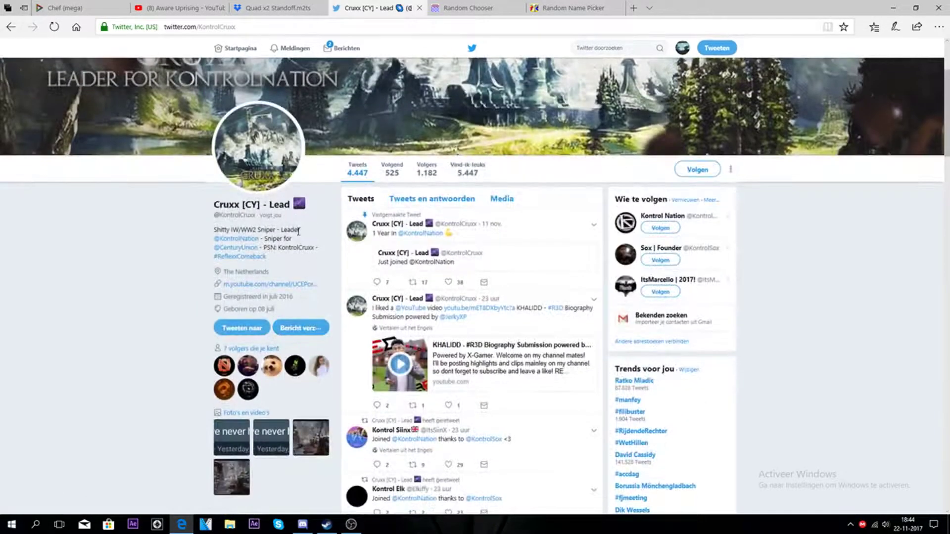
scroll(343, 275, "up", 2)
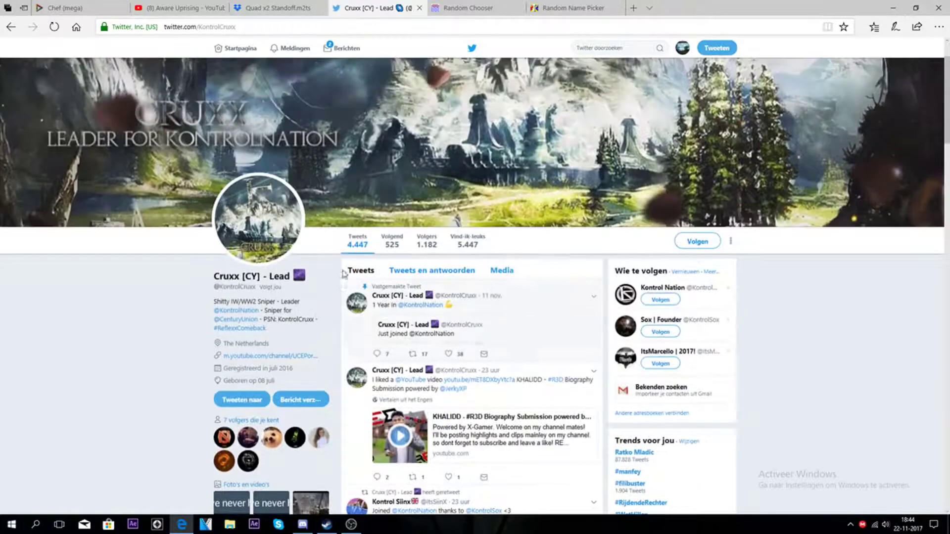
scroll(351, 303, "down", 2)
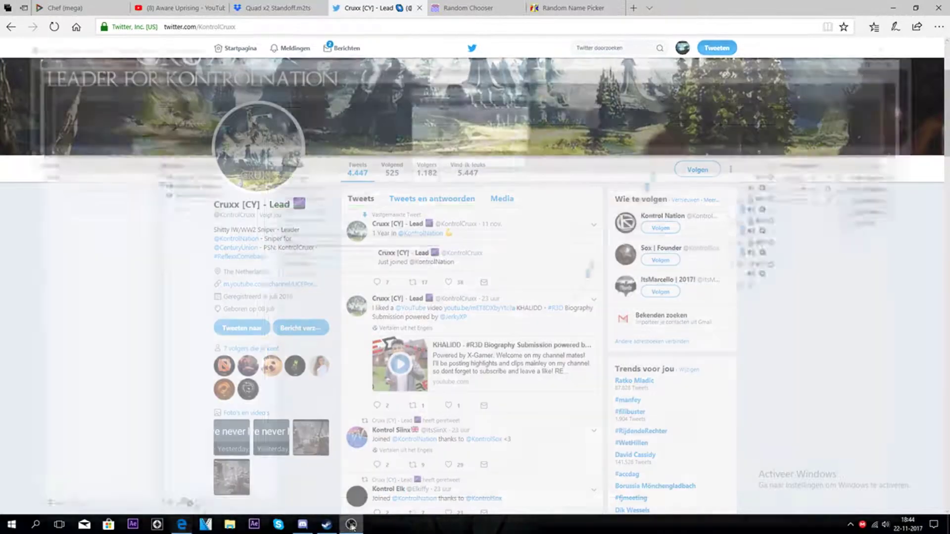
left_click(350, 524)
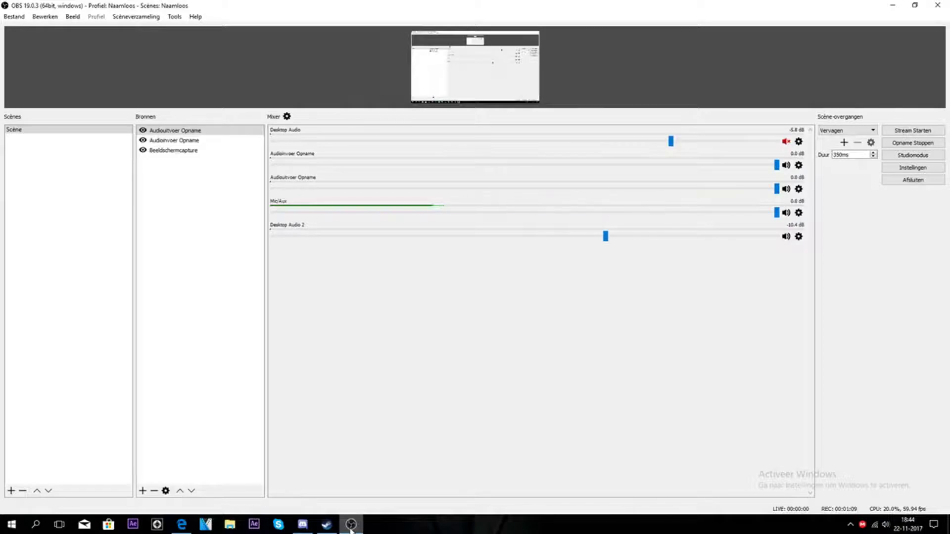